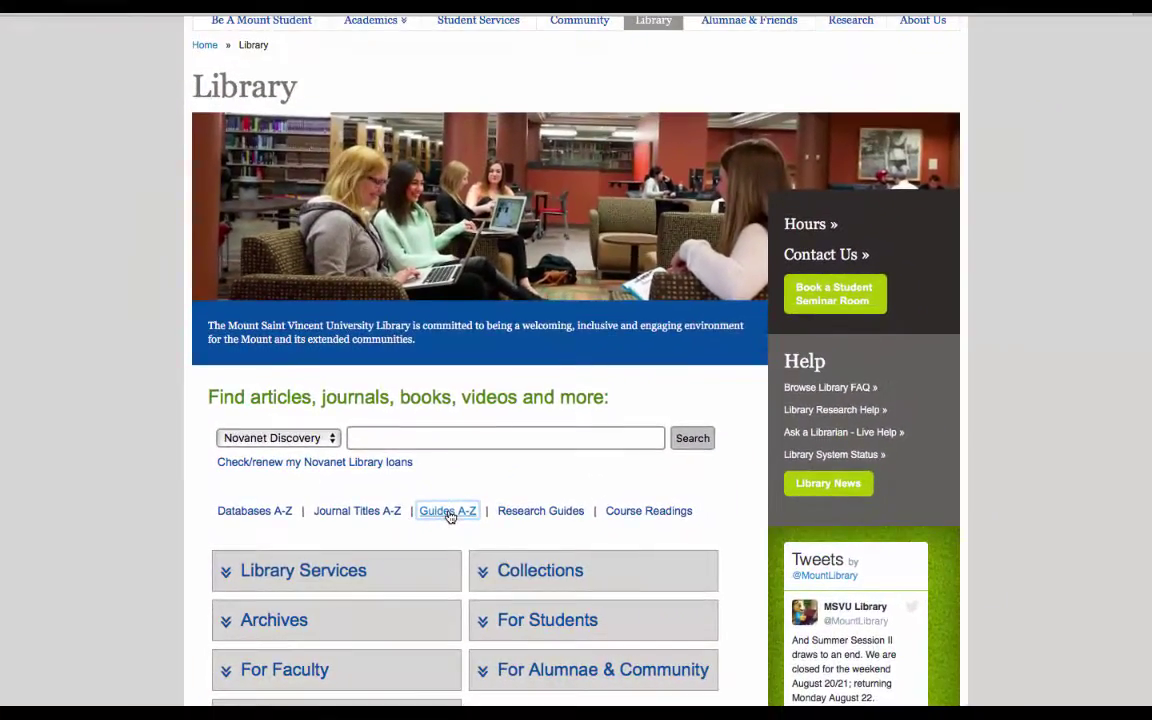
Go to the Guides A-Z page and scroll the alphabetical guide list toward Psychology.
click(536, 420)
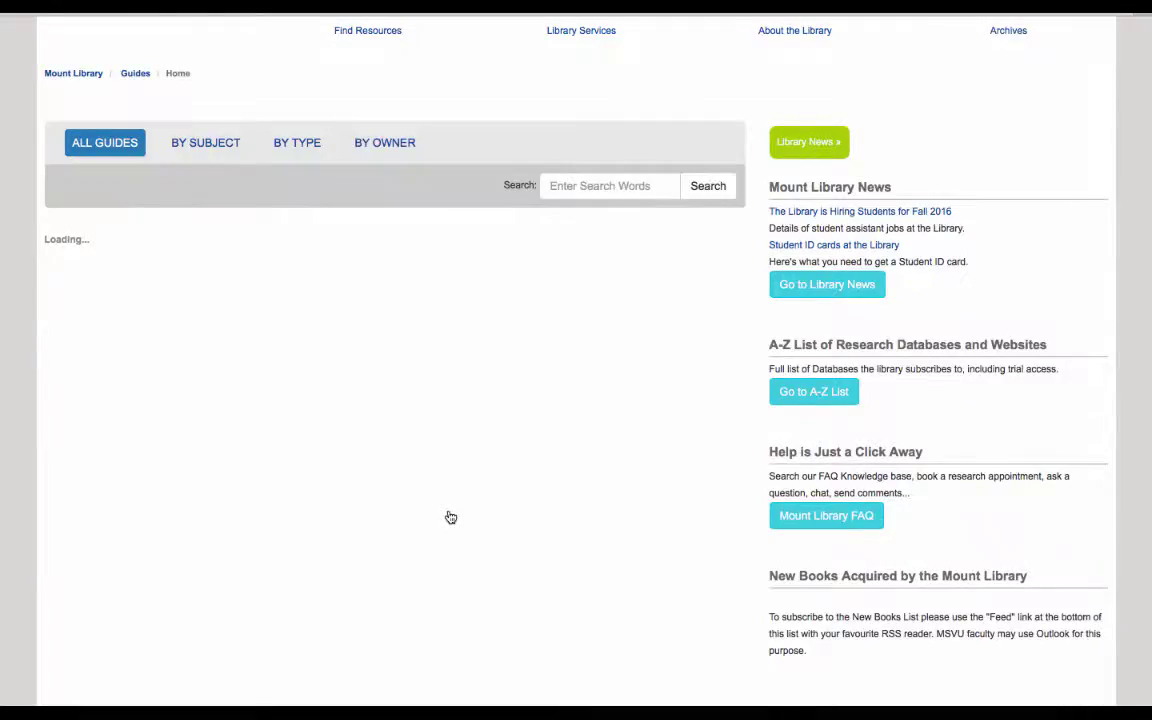
scroll(450, 517, down, 6)
scroll(450, 517, down, 7)
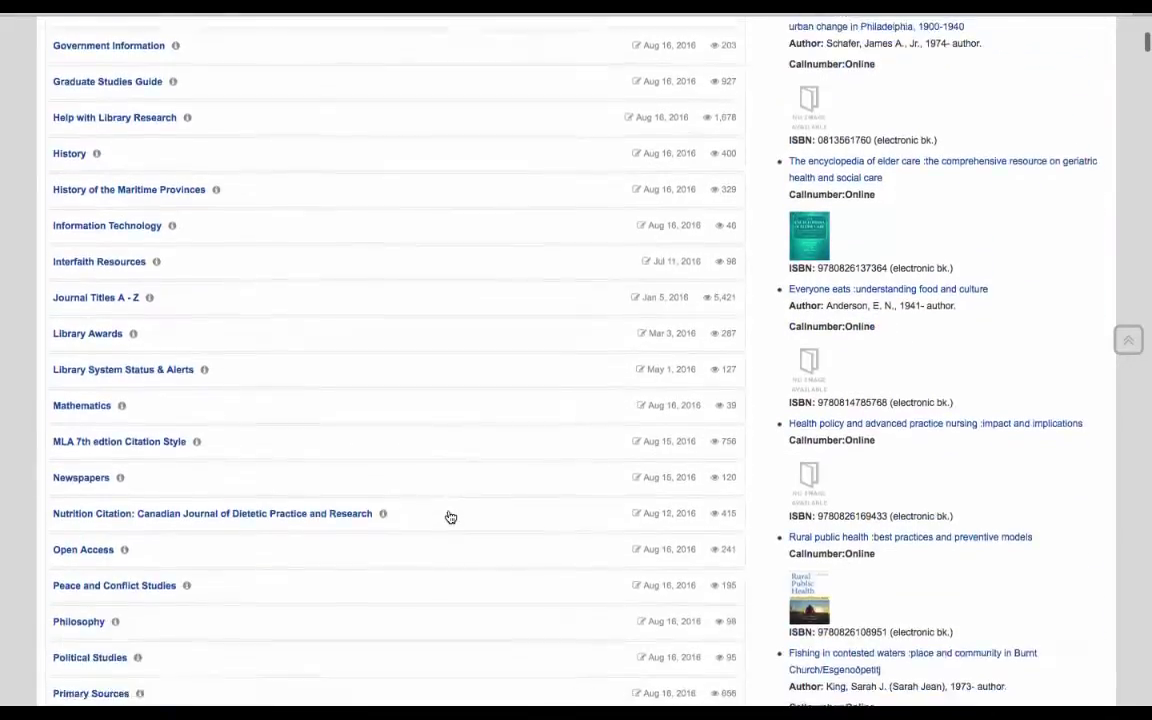
scroll(450, 517, down, 2)
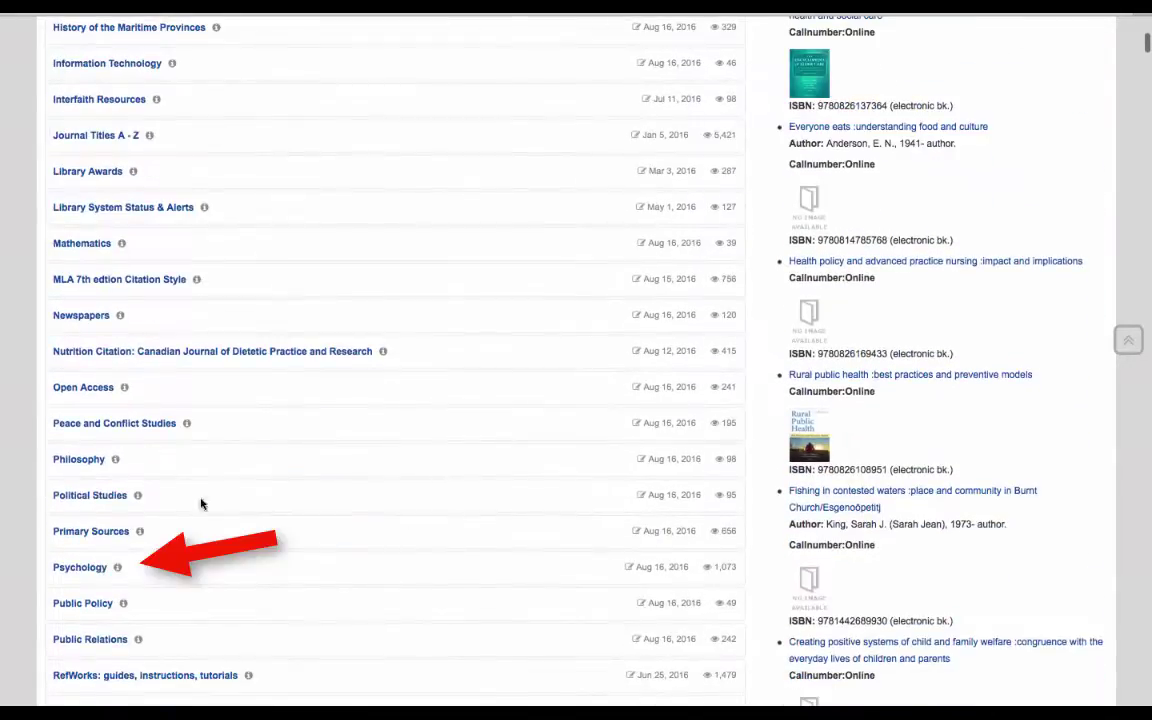
Open the Psychology guide and launch PsycINFO (EBSCO) from its related databases.
click(80, 568)
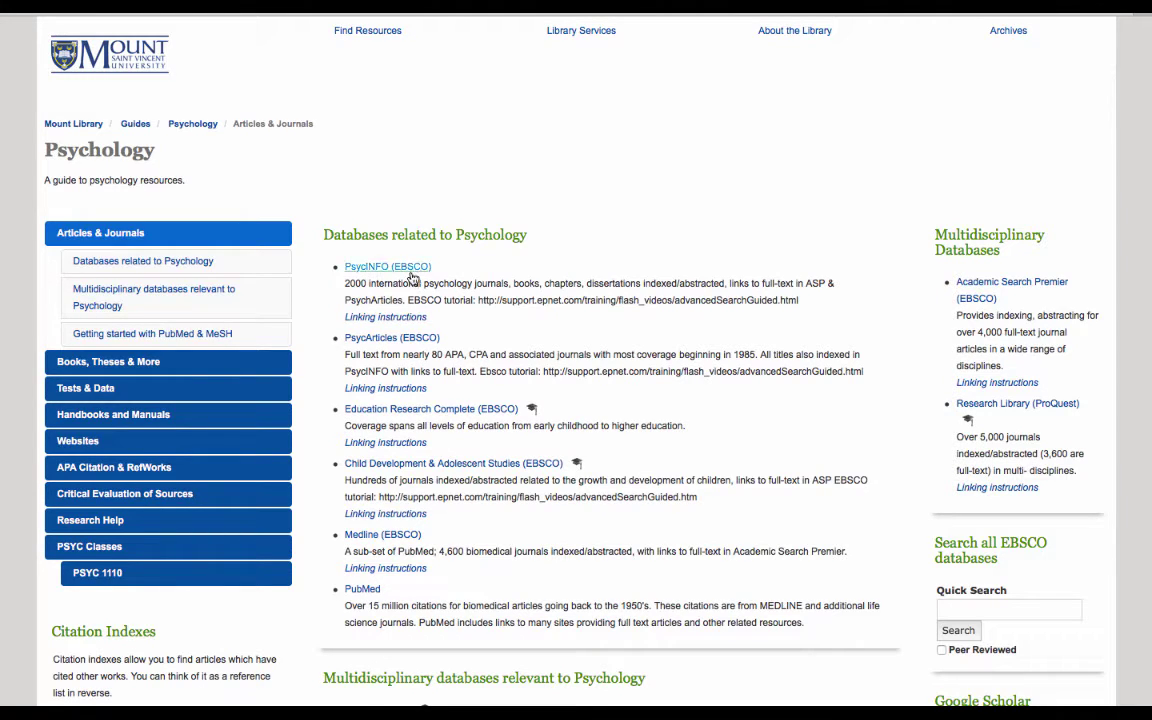
click(411, 274)
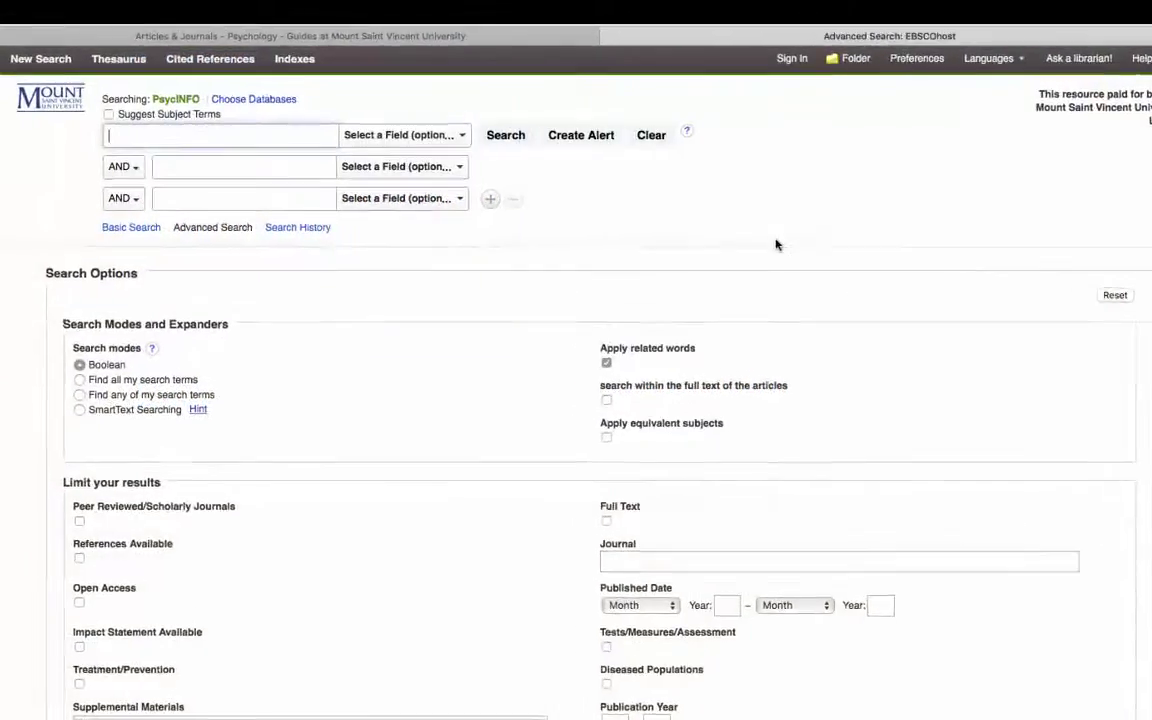
Search PsycINFO for "anxiety disorder in university students", returning 177 results.
text(an)
text(xie)
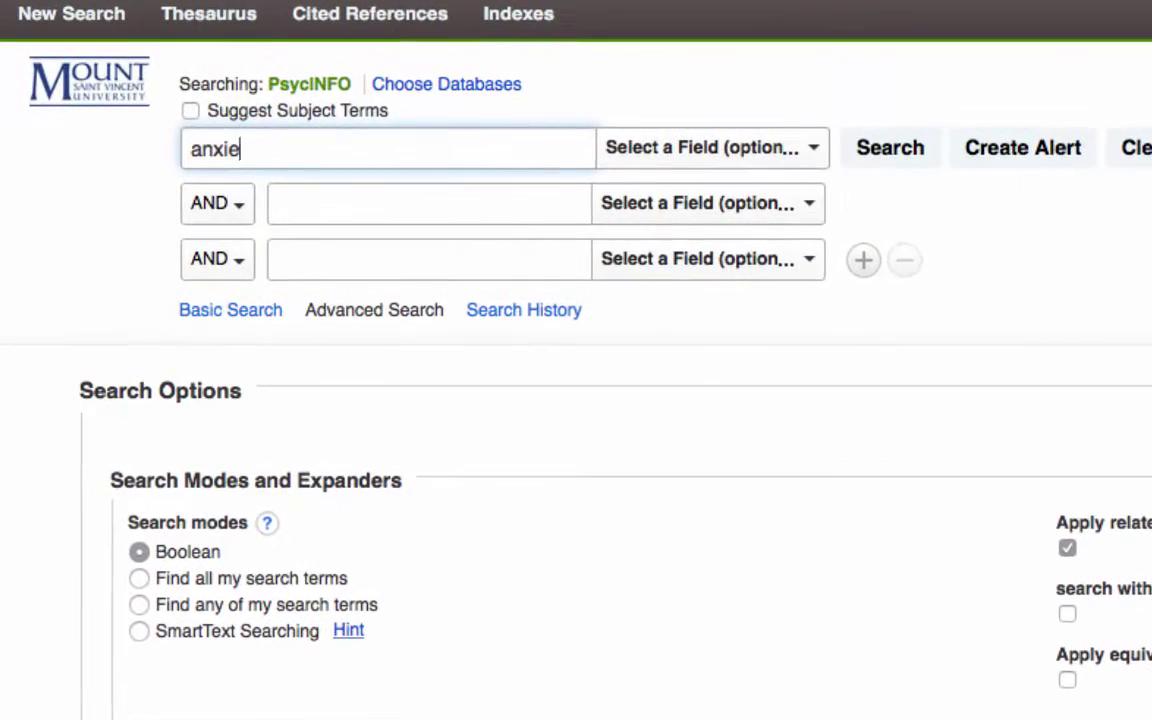
text(ty disorder)
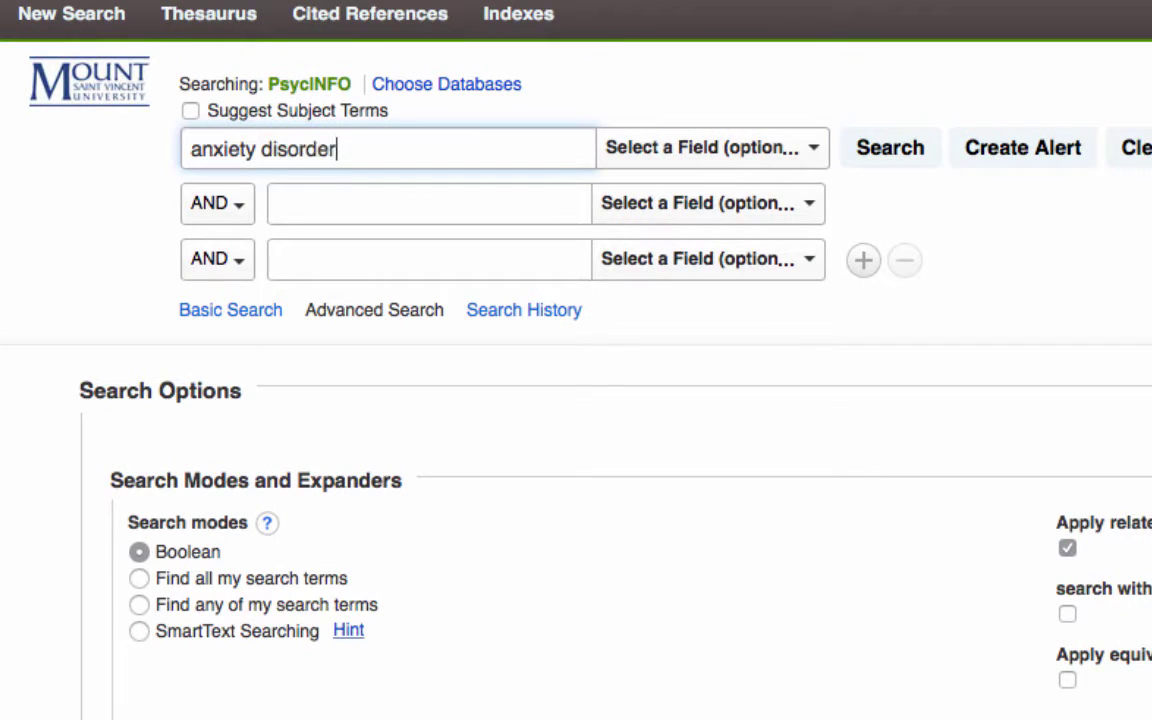
text( in university stu)
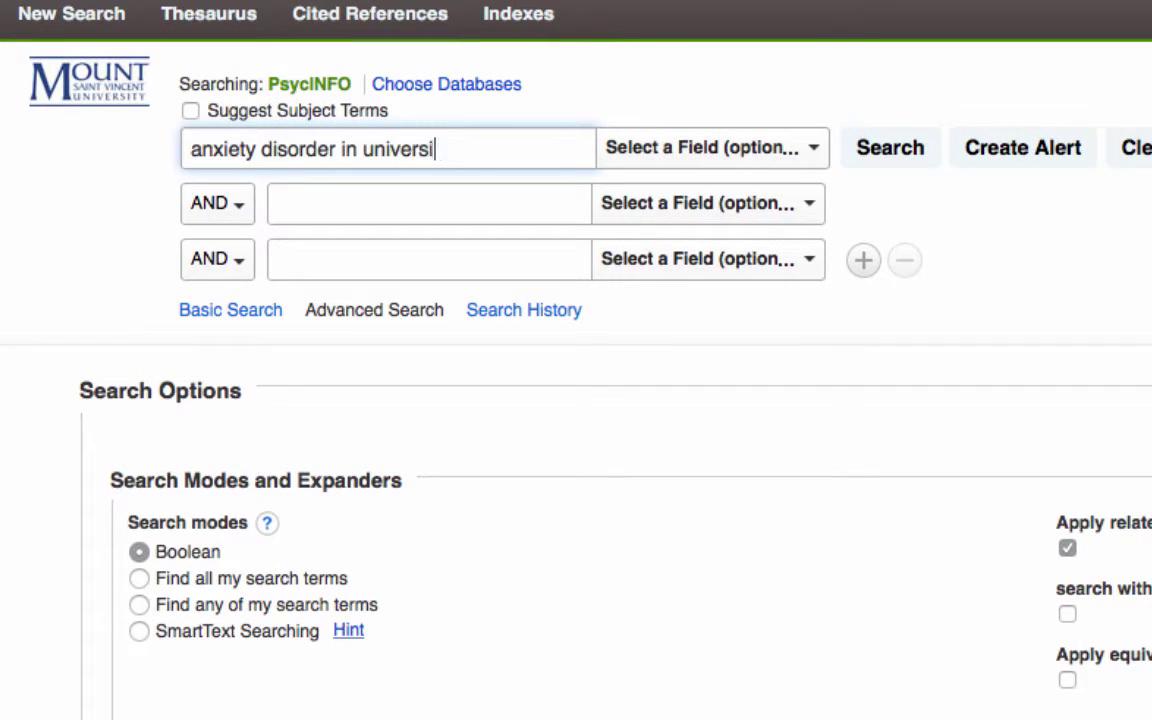
text(dents)
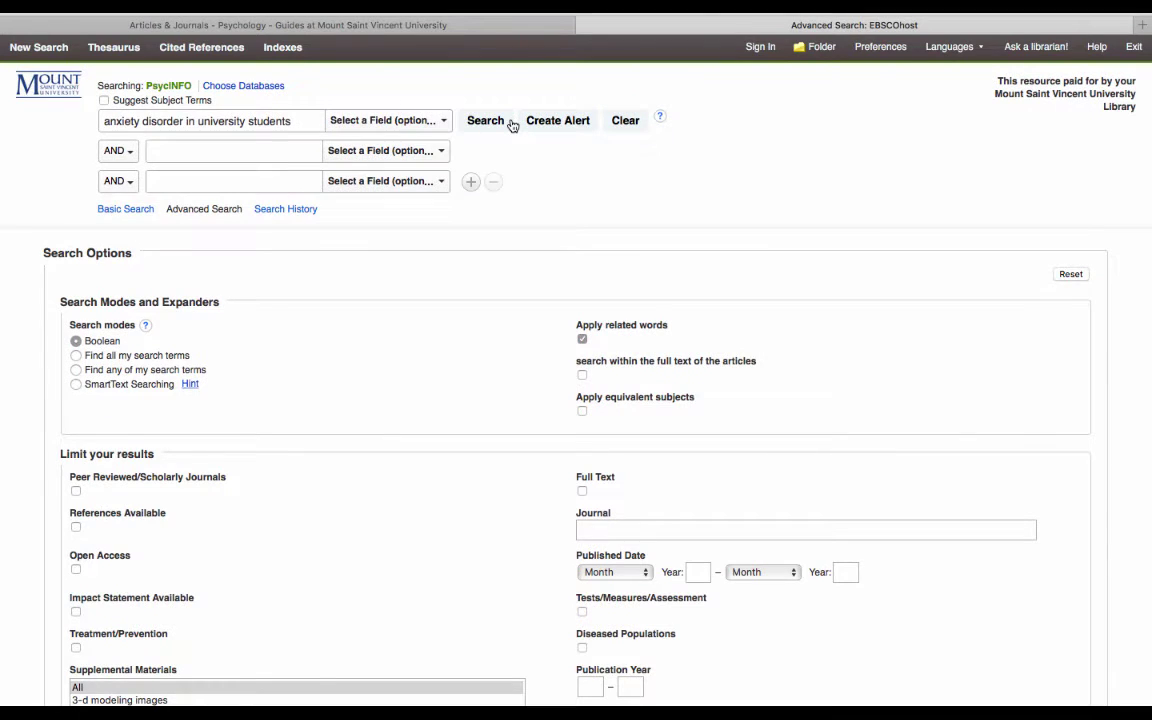
click(509, 121)
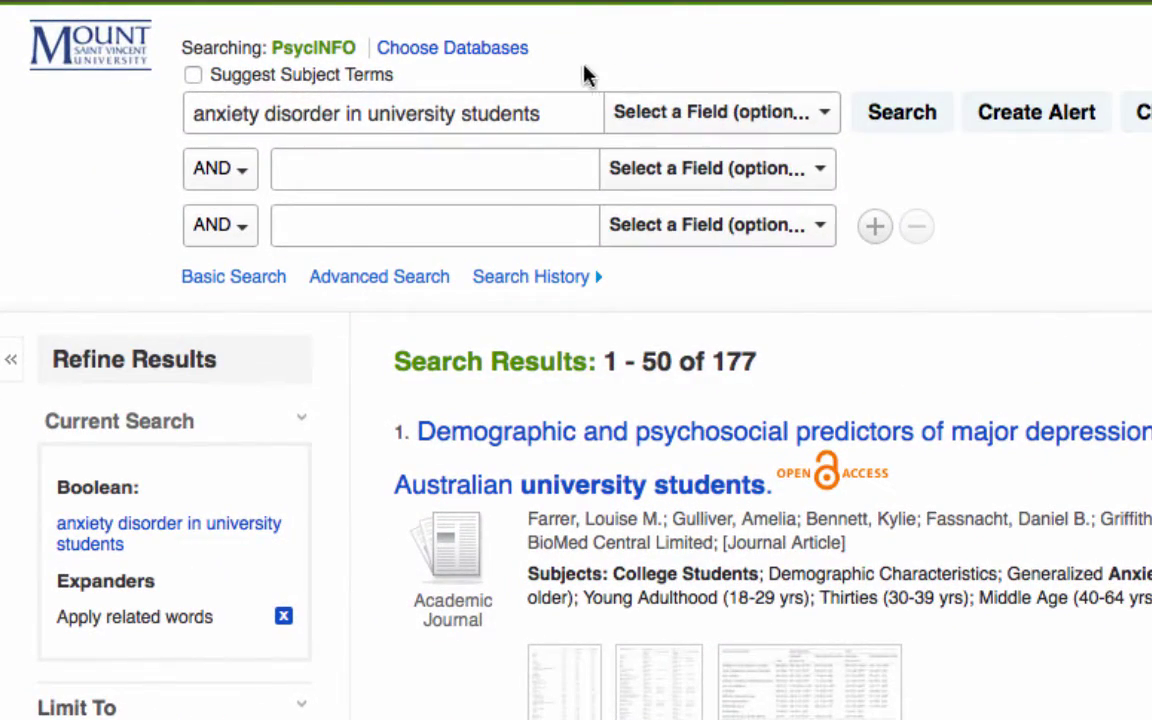
Search "students" AND "anxiety disorder" in separate fields, returning 4,367 results.
drag(563, 113, 172, 111)
text(st)
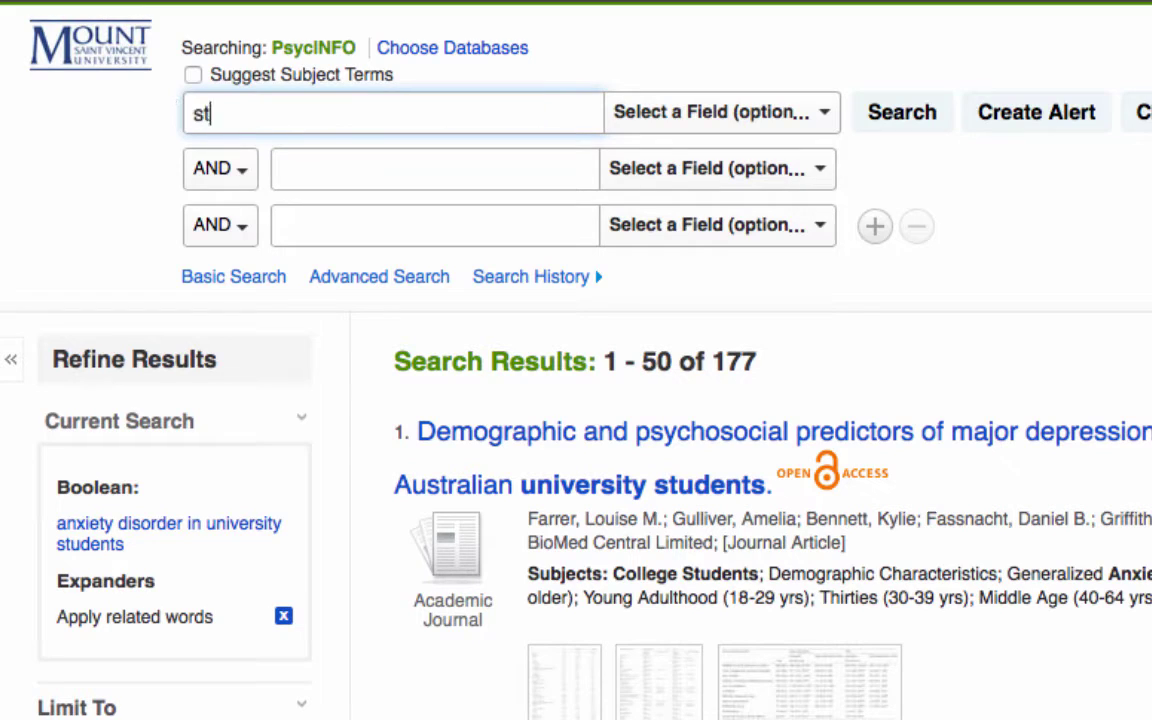
text(udents)
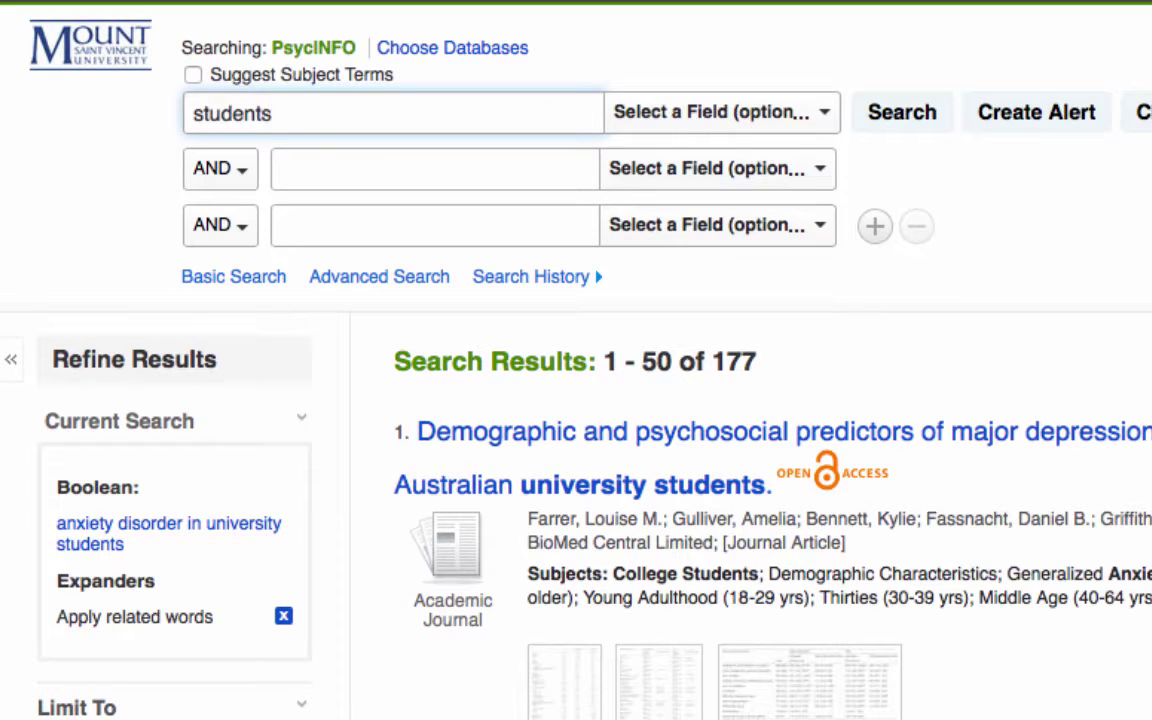
click(316, 171)
text(a)
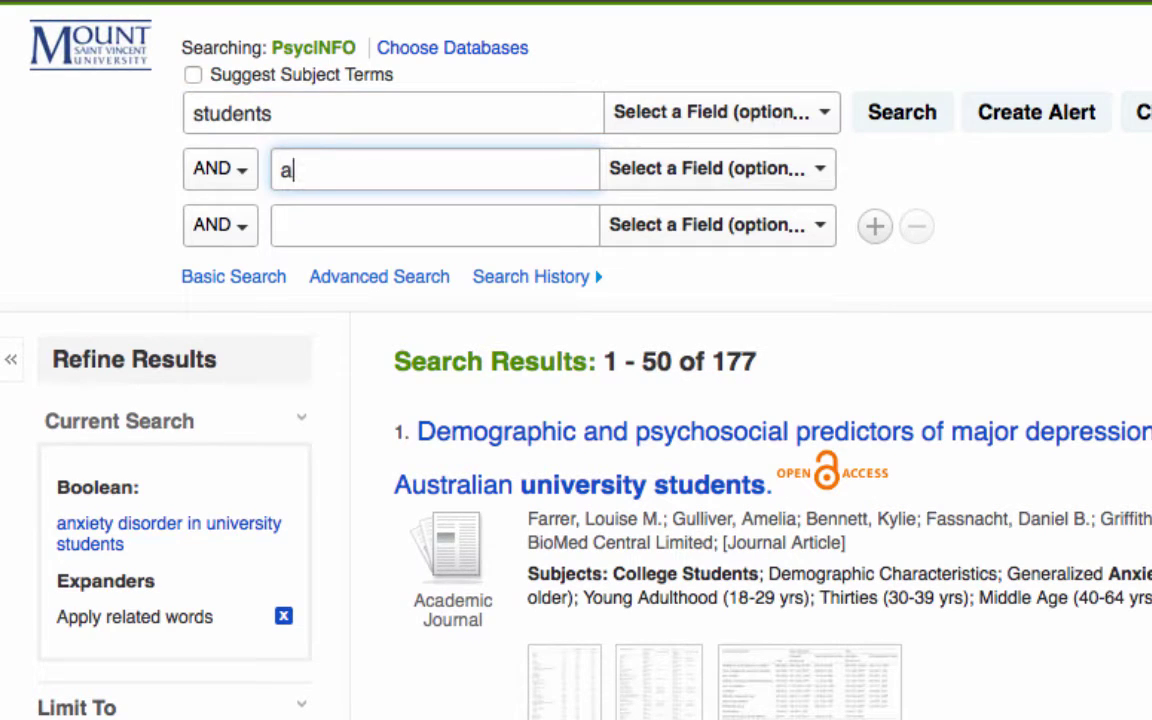
text(nxiety d)
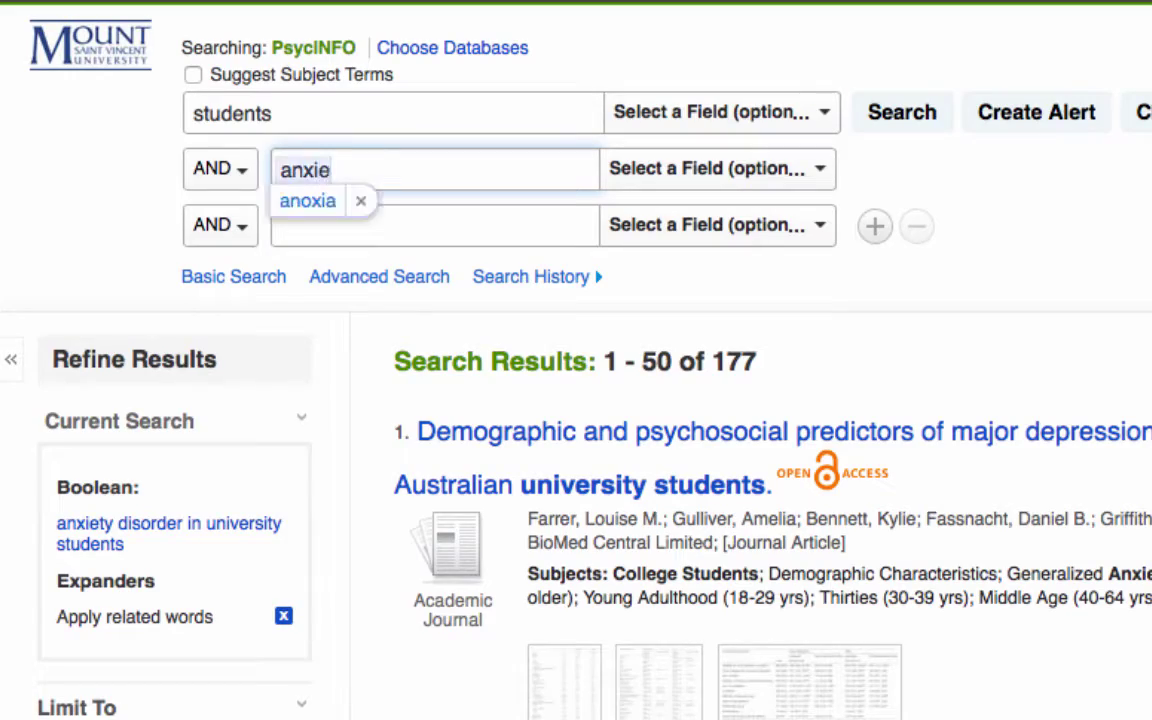
text(isorder)
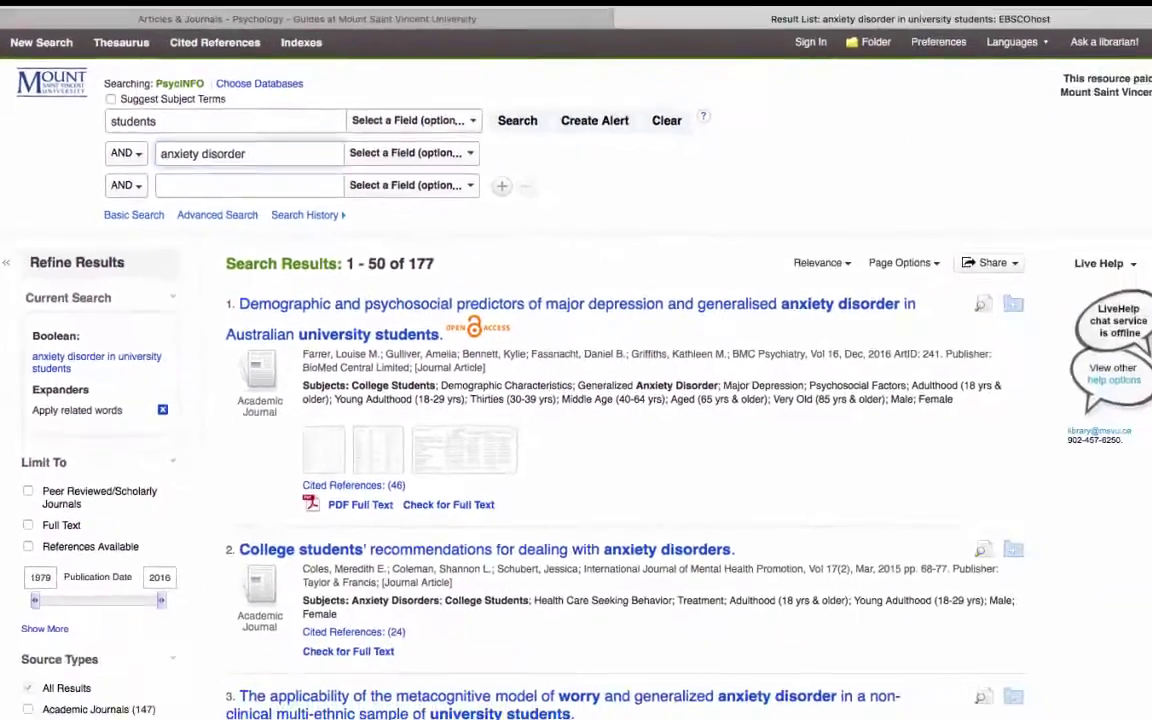
click(517, 120)
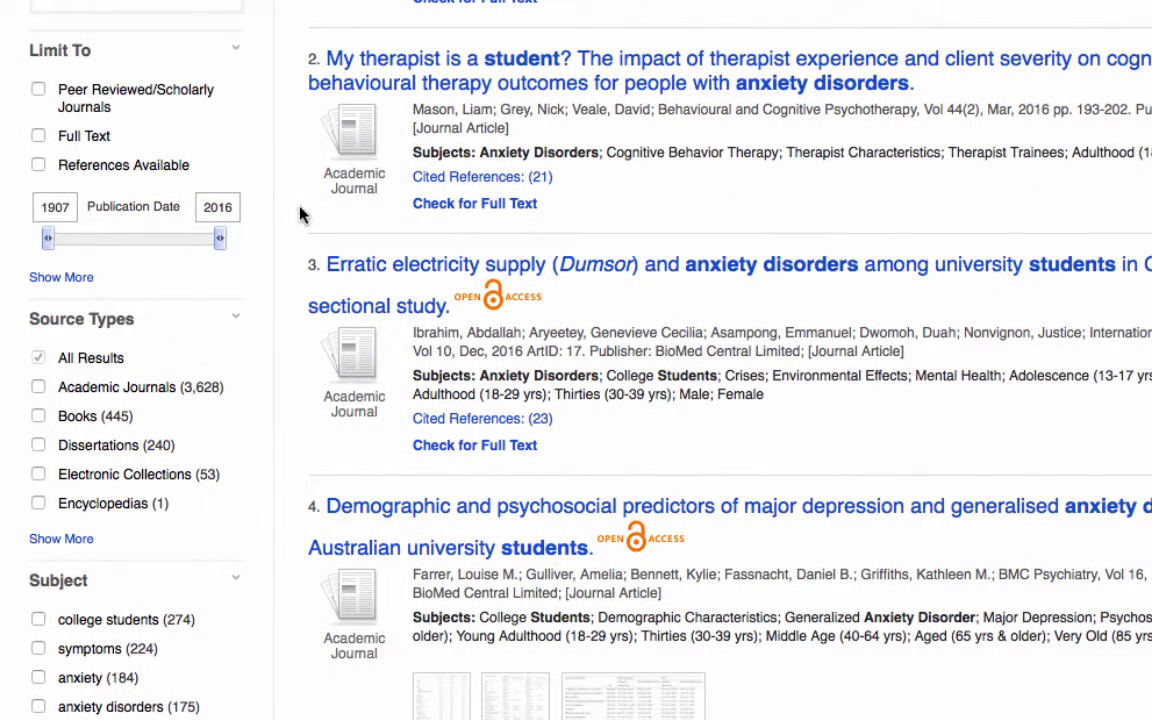
Limit results to peer-reviewed journals published 2006–2016, leaving 2,196 results.
click(80, 110)
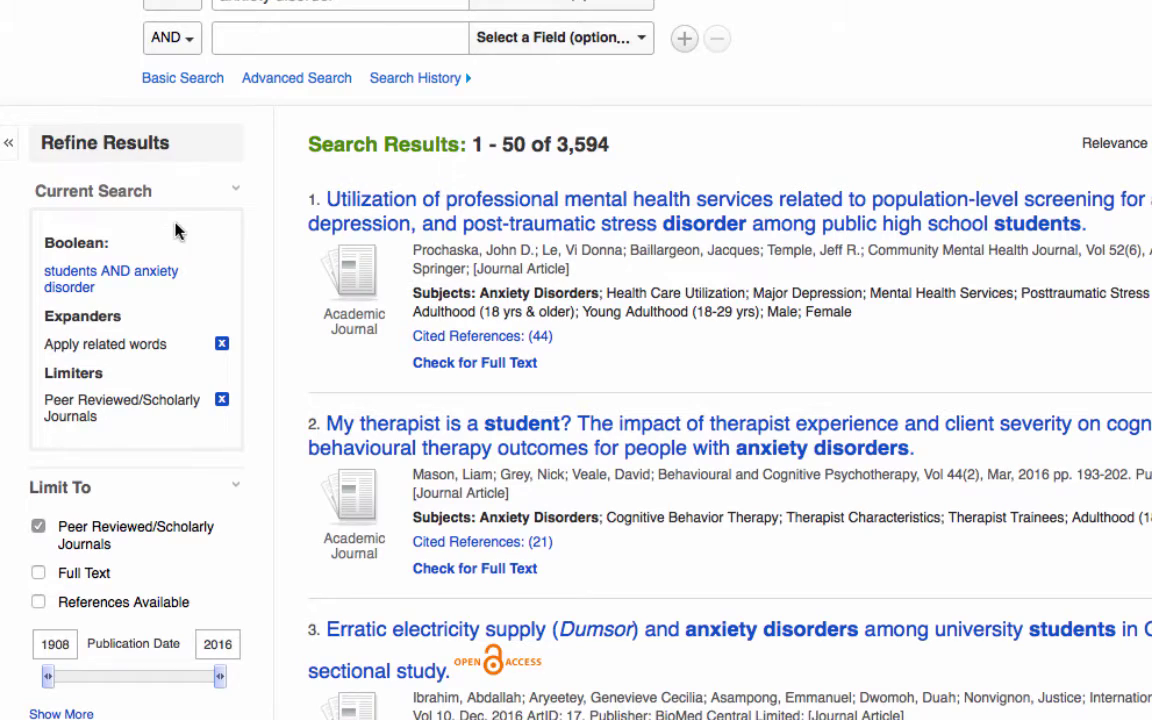
scroll(311, 222, down, 3)
scroll(311, 222, down, 3)
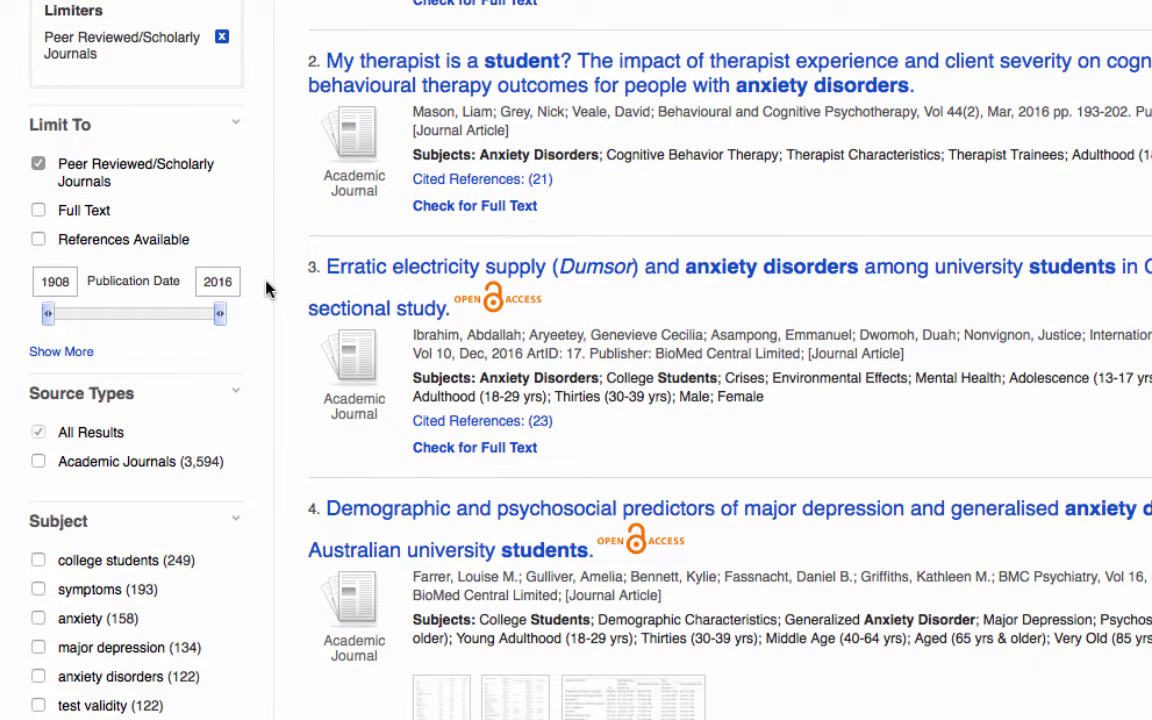
scroll(266, 289, down, 1)
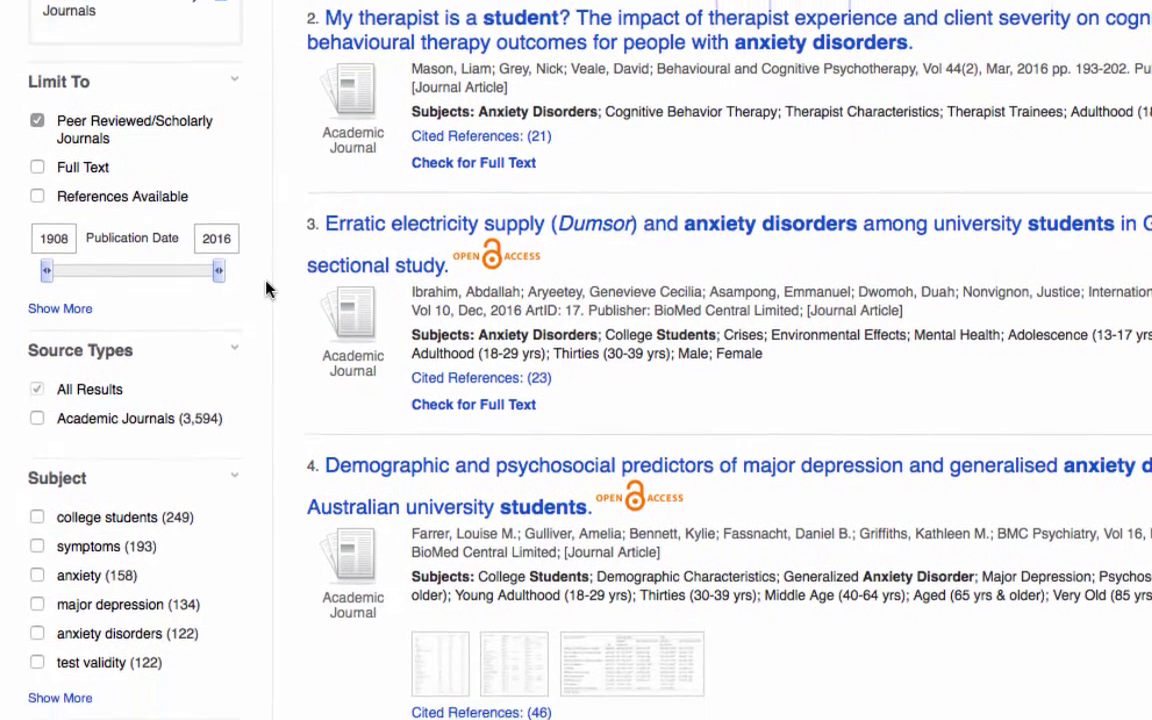
drag(45, 247, 207, 252)
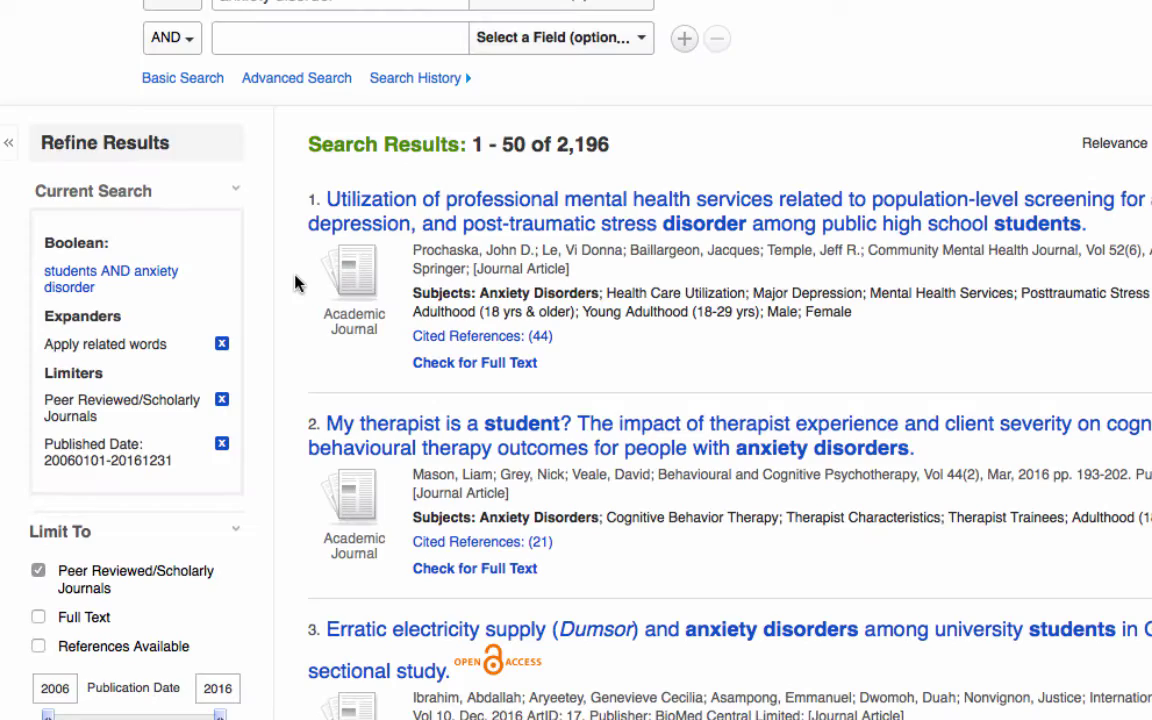
scroll(295, 284, down, 7)
scroll(295, 284, down, 2)
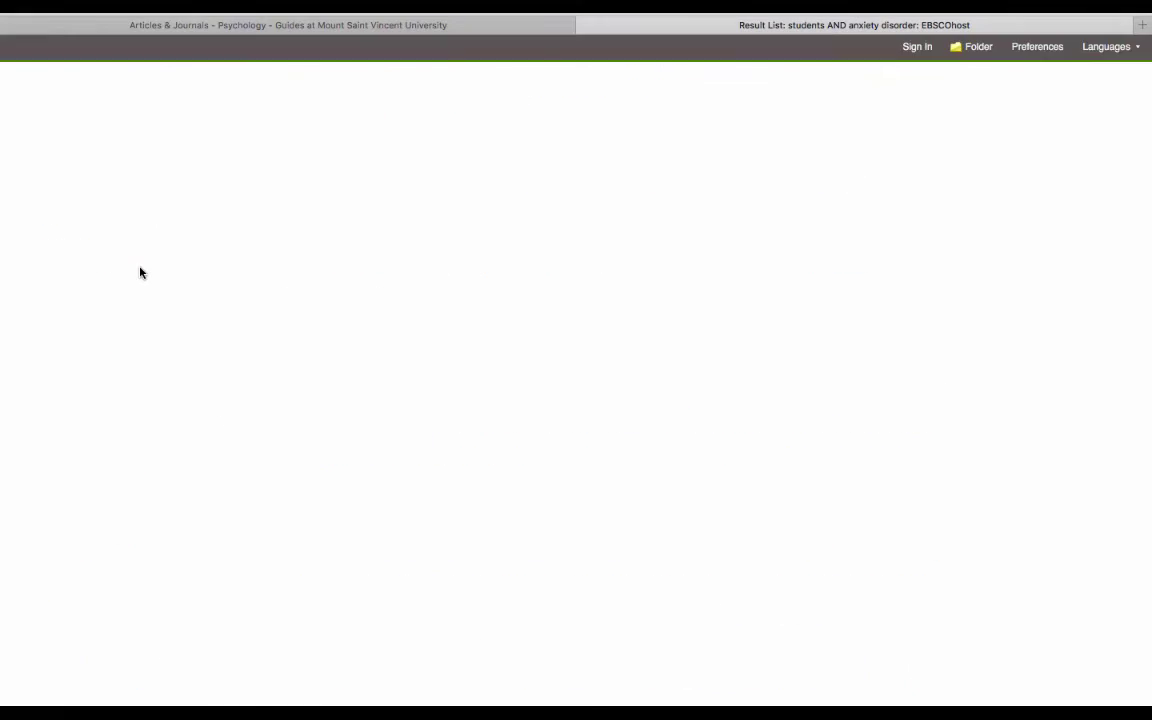
Open the detailed record of 'An examination of distress intolerance...', the 2015 Cognitive Behaviour Therapy article.
scroll(140, 272, down, 3)
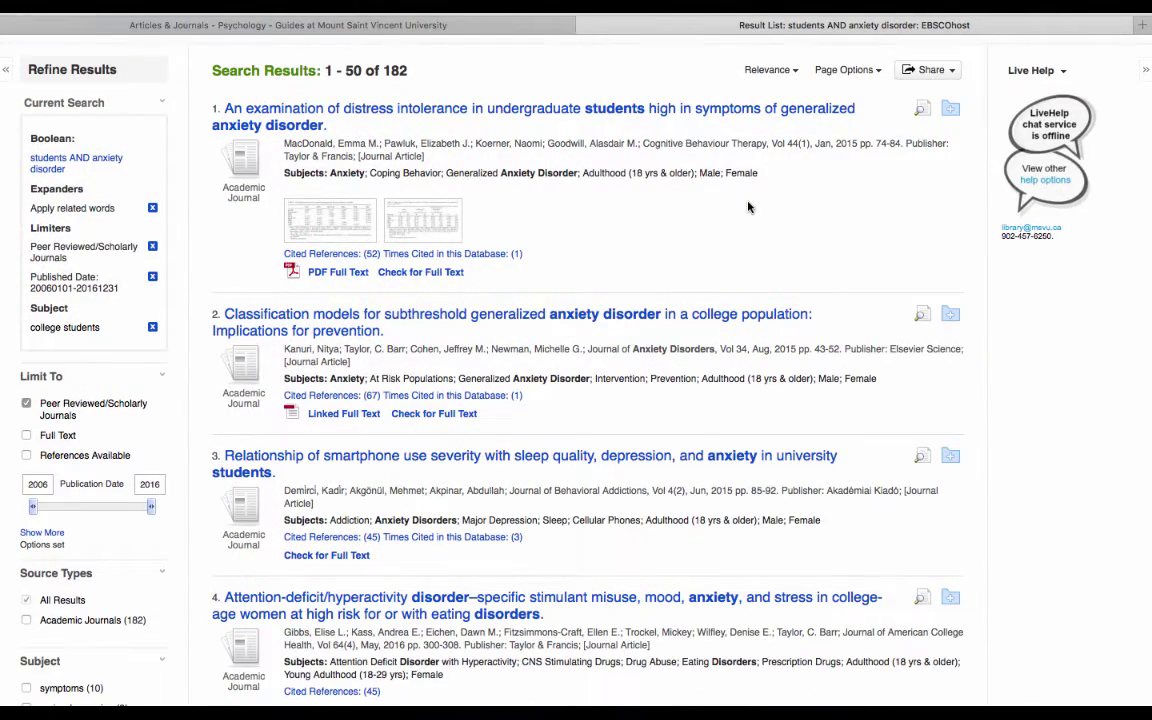
click(726, 111)
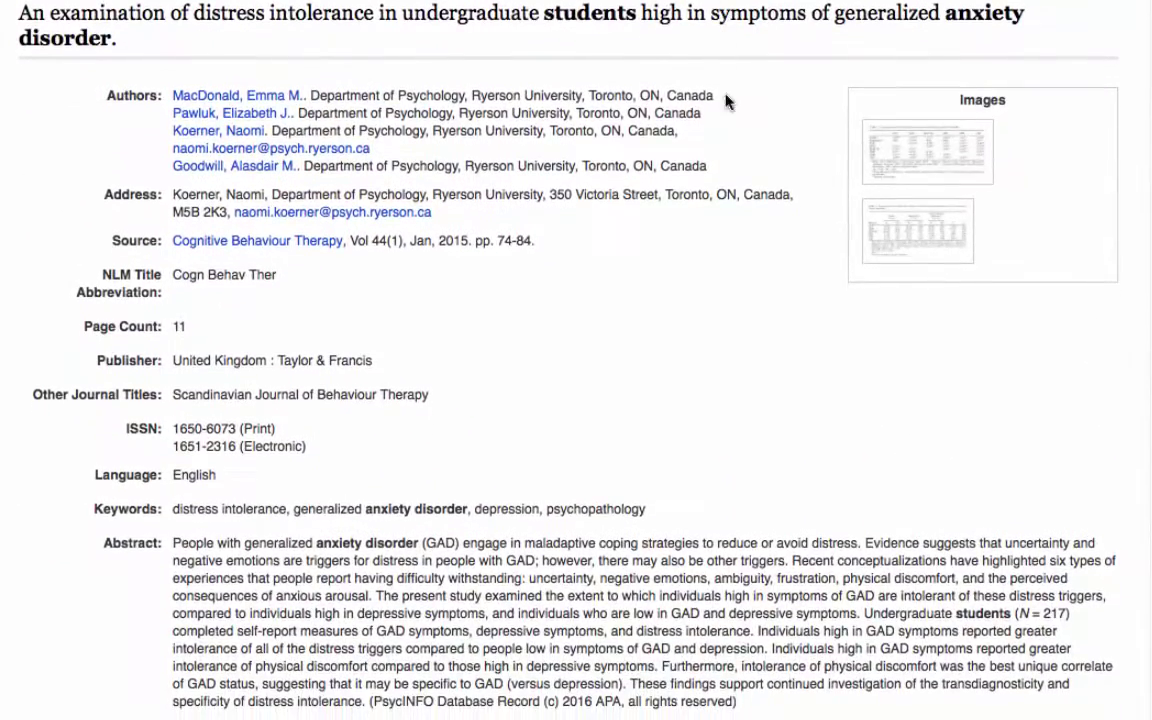
scroll(727, 117, down, 4)
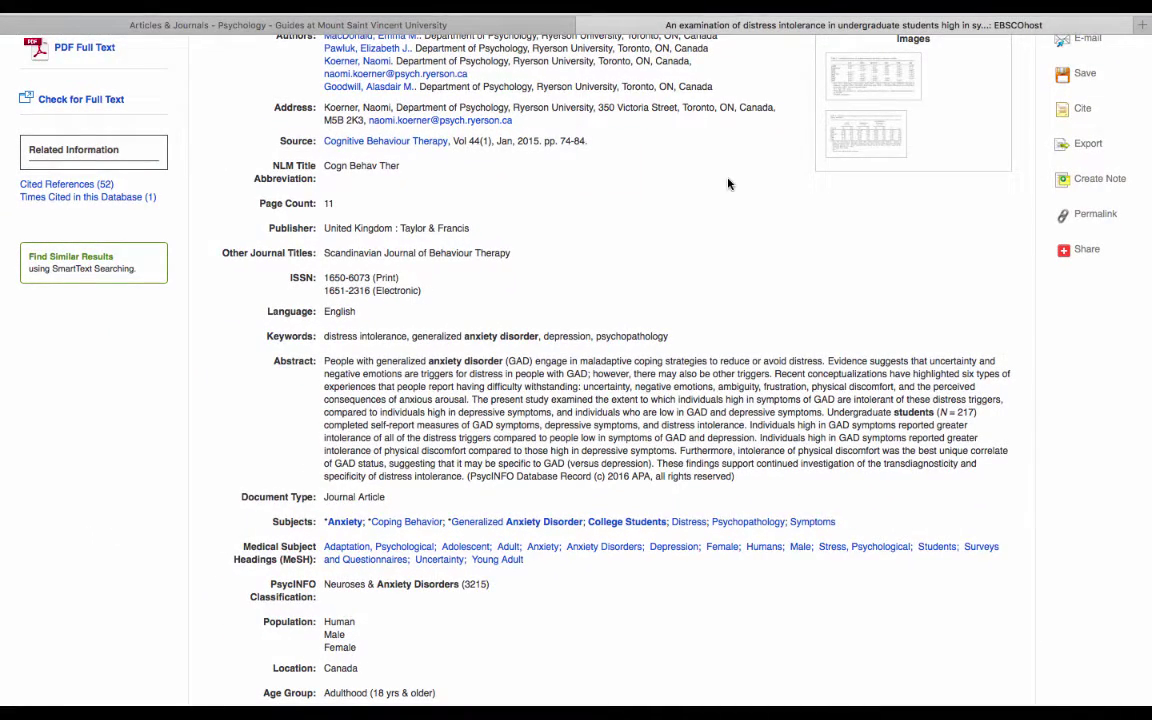
scroll(728, 183, up, 2)
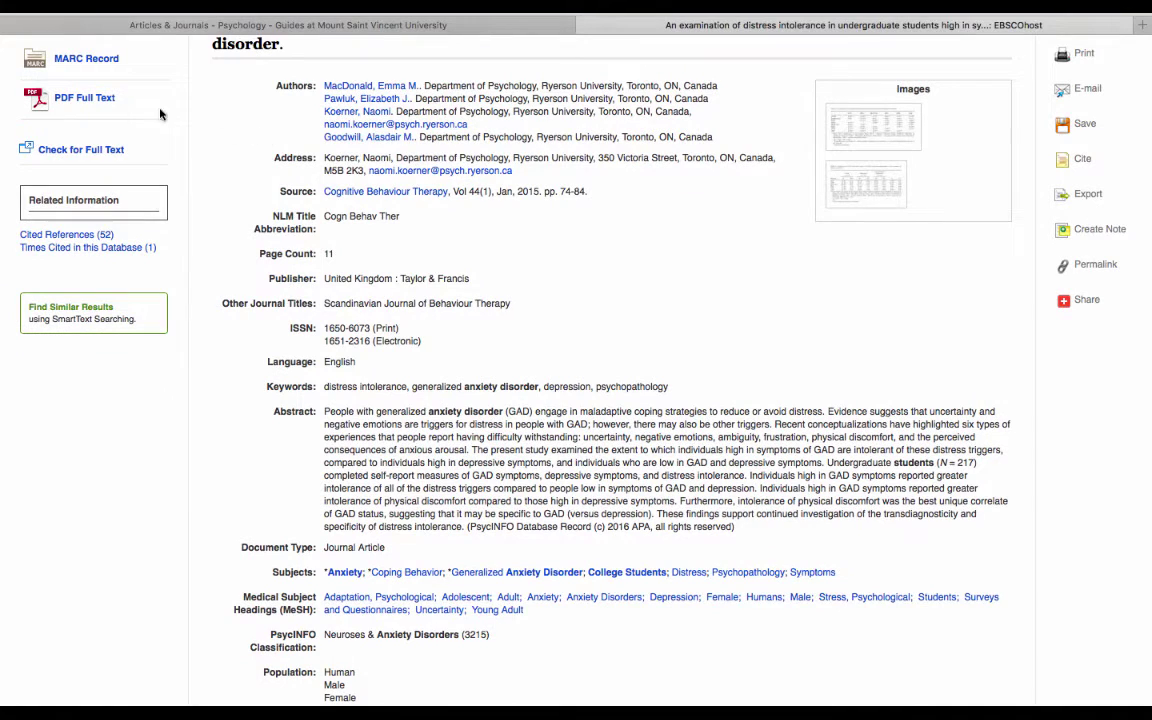
View the article's PDF full text, return to its detailed record, and open a new tab.
click(85, 98)
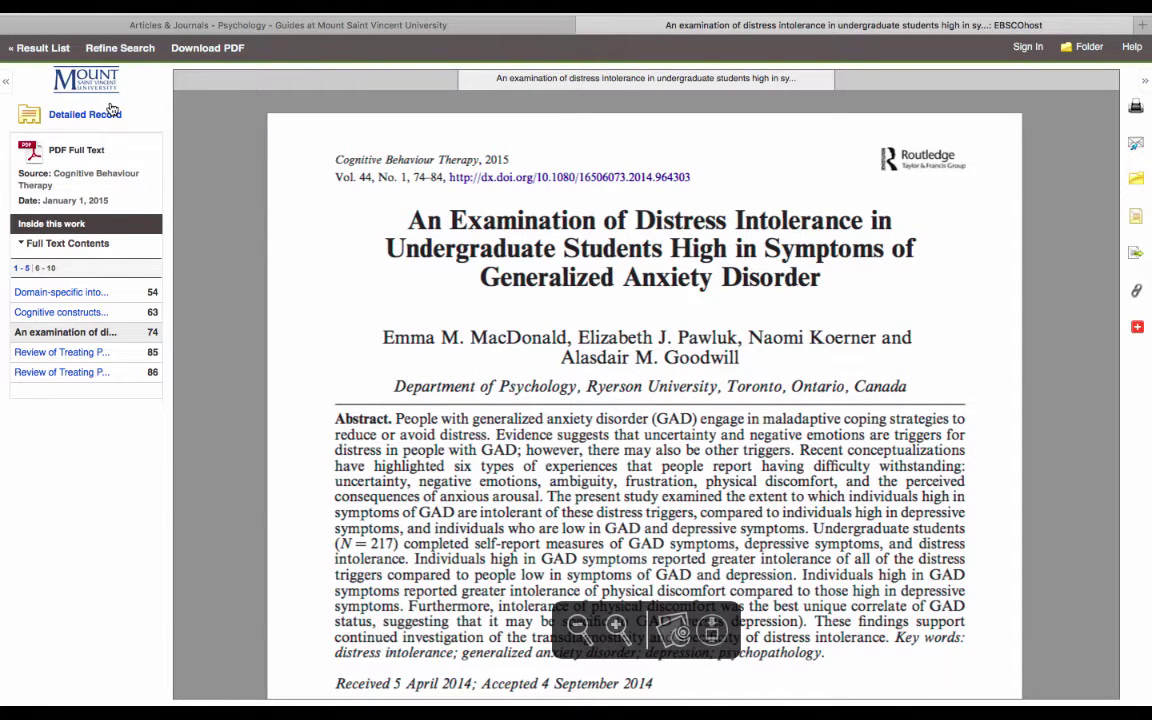
click(112, 110)
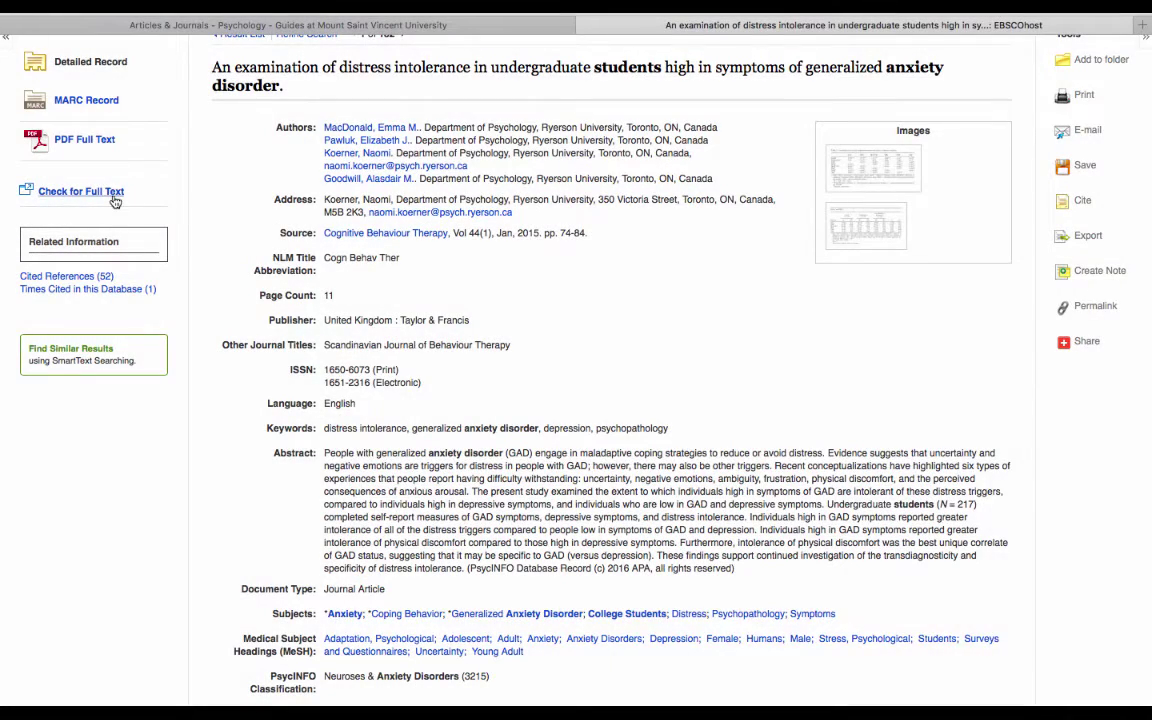
key(super+t)
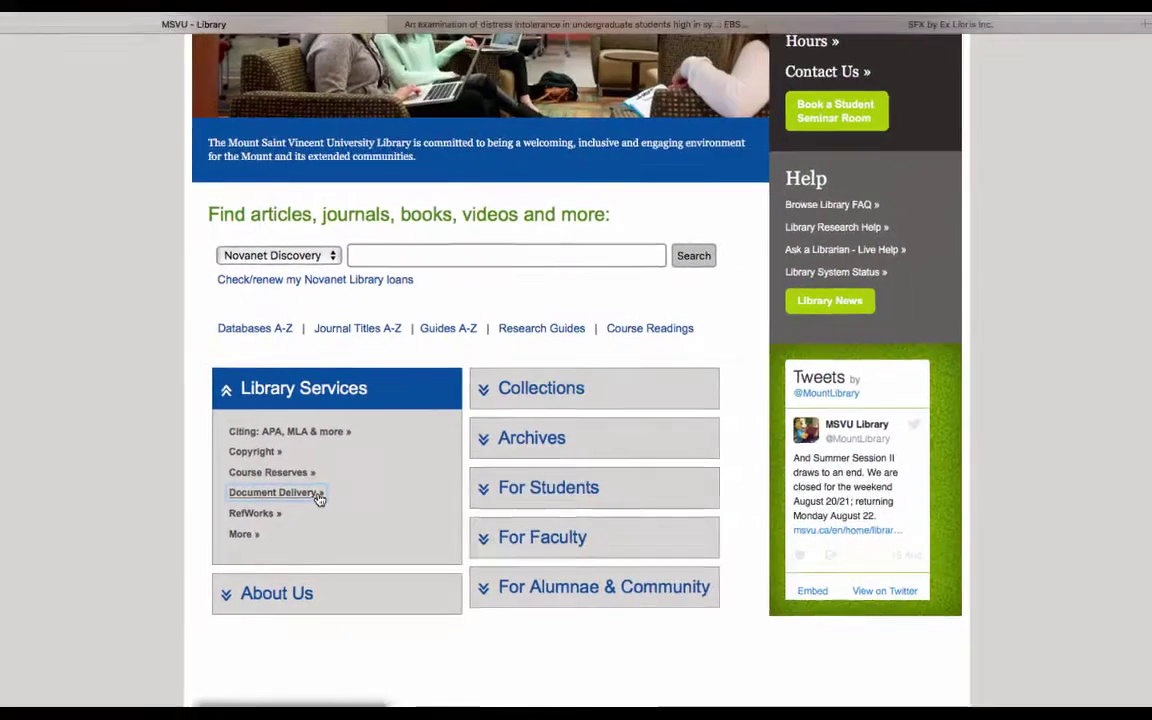
Start a Document Delivery item request from the MSVU Library's Document Delivery page.
click(410, 375)
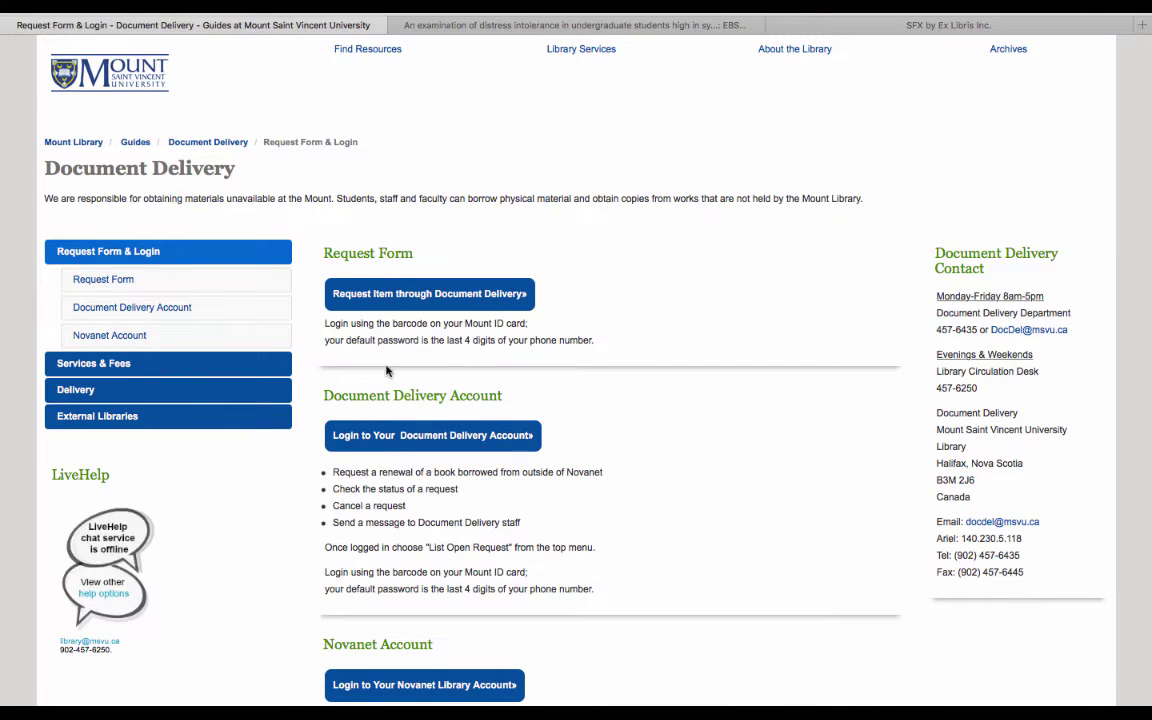
click(433, 295)
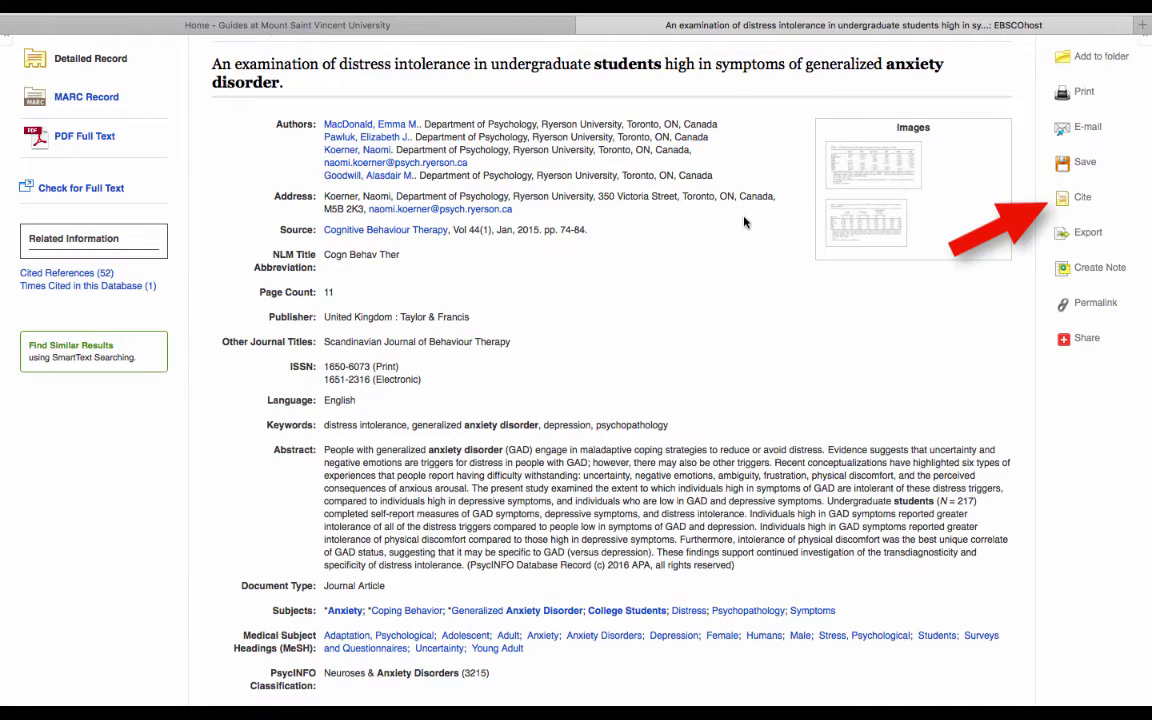
Show the article's Citation Format panel and scroll to its APA reference.
click(1063, 200)
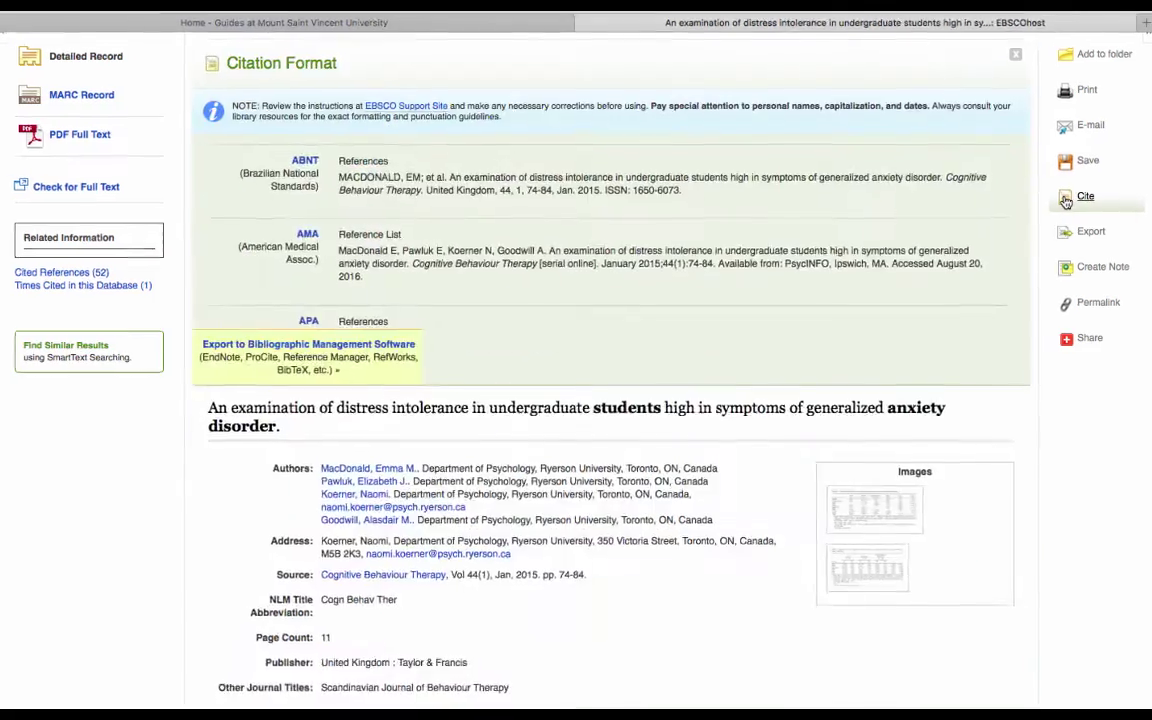
scroll(862, 188, down, 2)
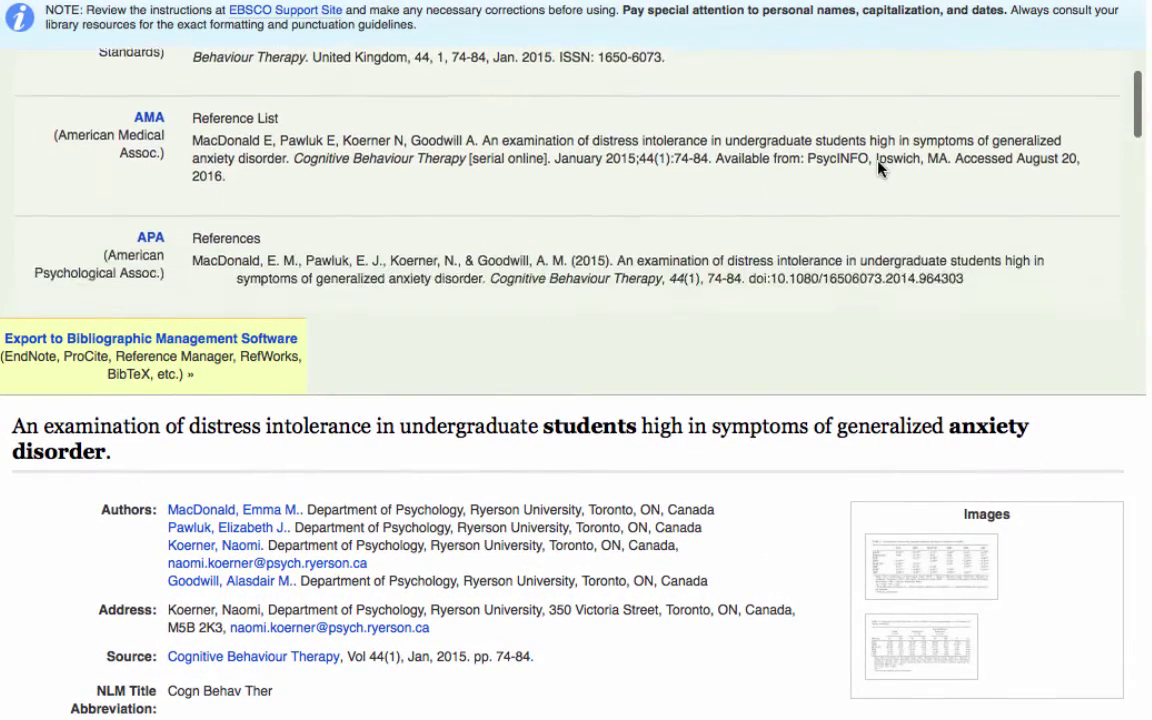